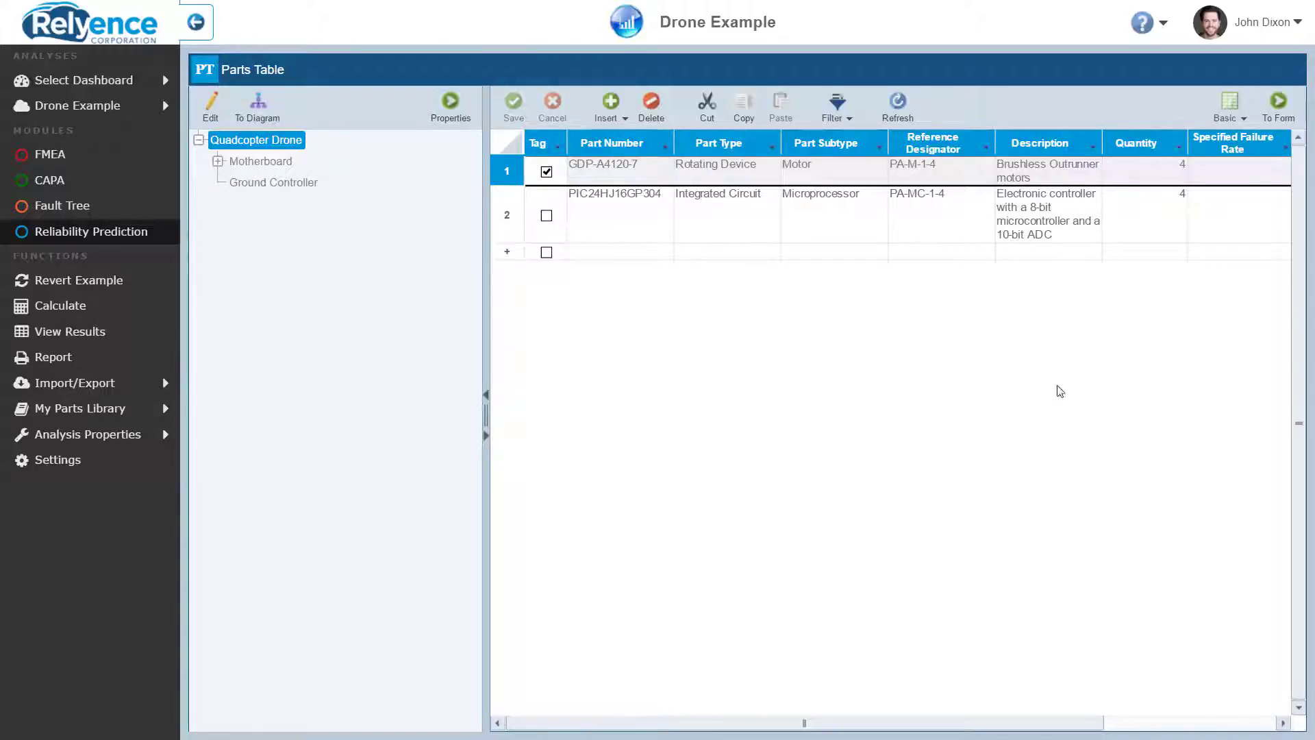
Export the Quadcopter Drone parts table to an Excel file under the default file name
left_click(96, 389)
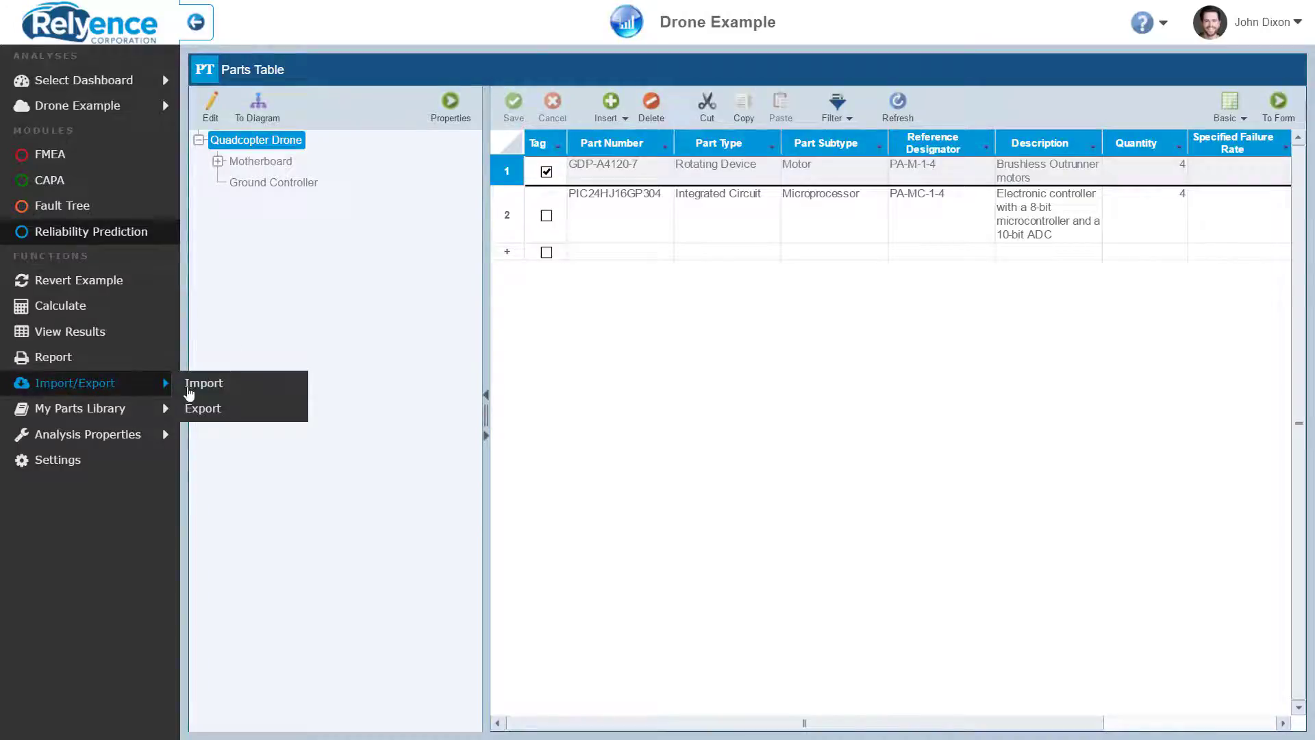
left_click(288, 412)
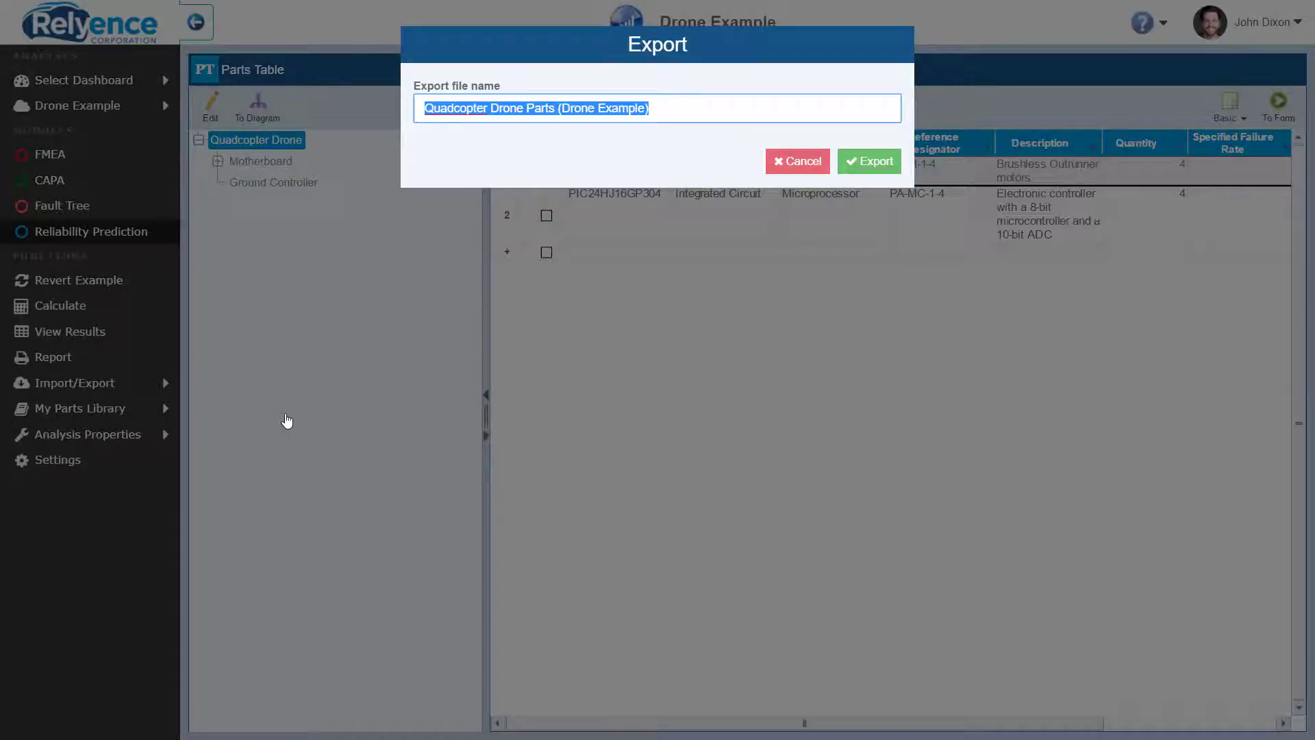
left_click(863, 163)
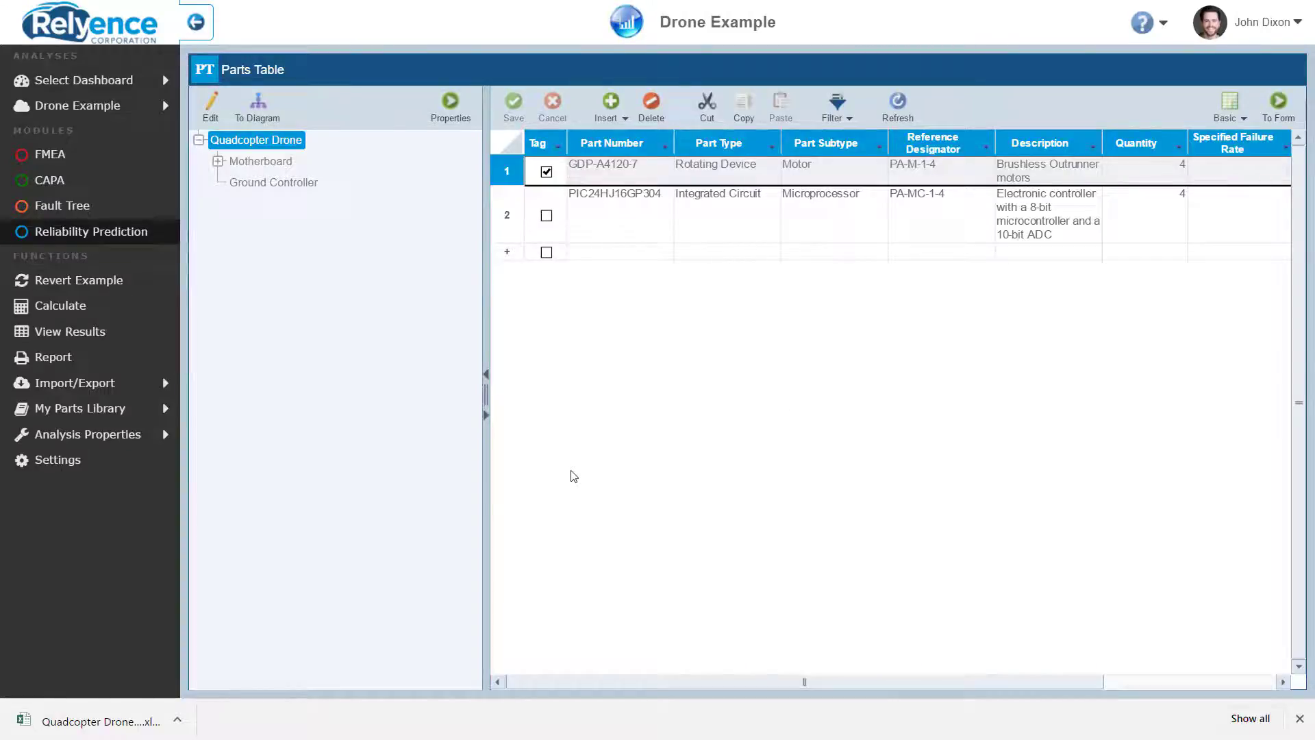
Open the exported workbook with editing enabled and delete the Motor part row
left_click(113, 721)
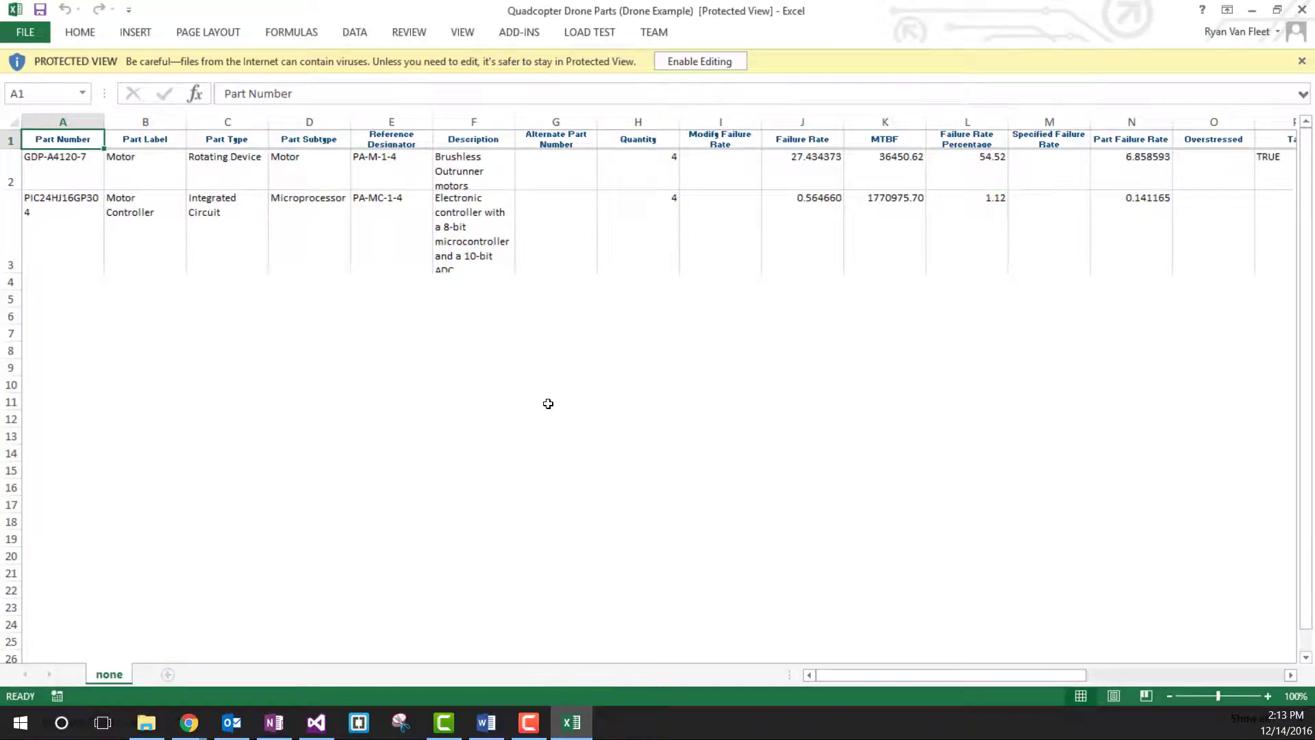
left_click(548, 403)
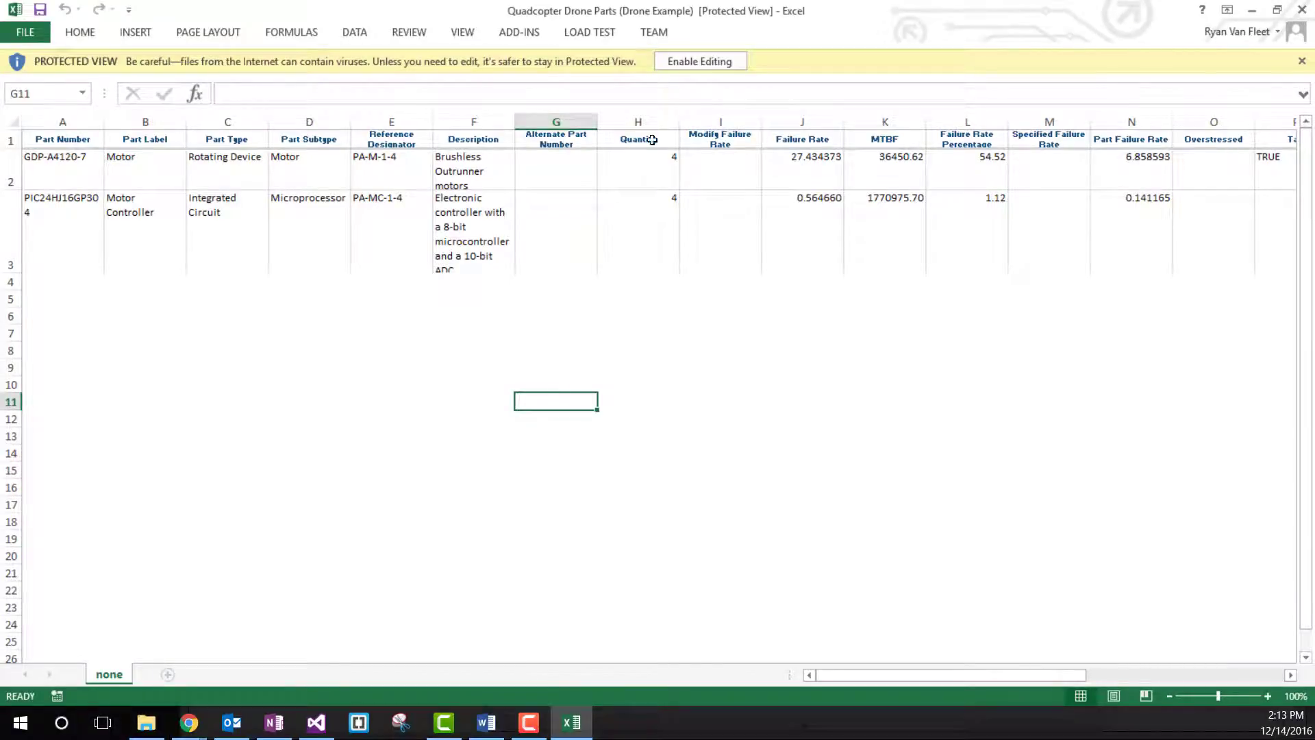
left_click(710, 61)
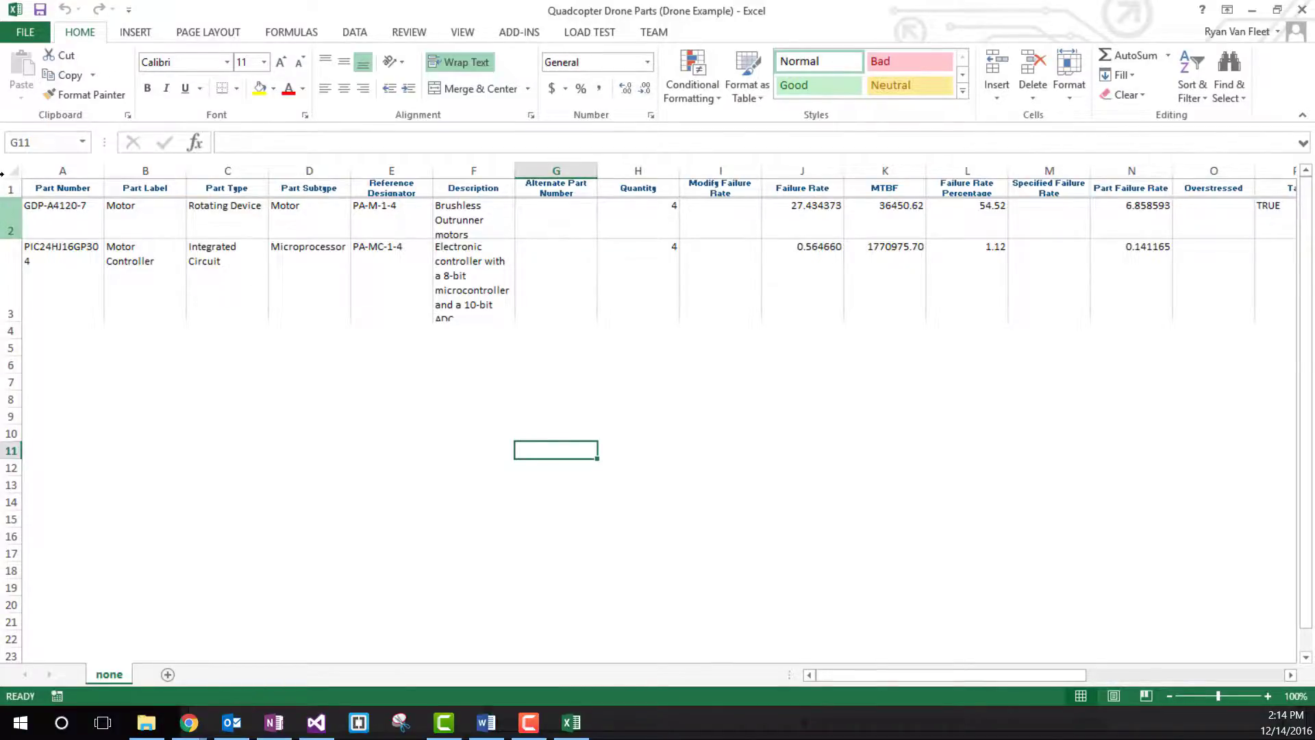
left_click(11, 227)
right_click(11, 220)
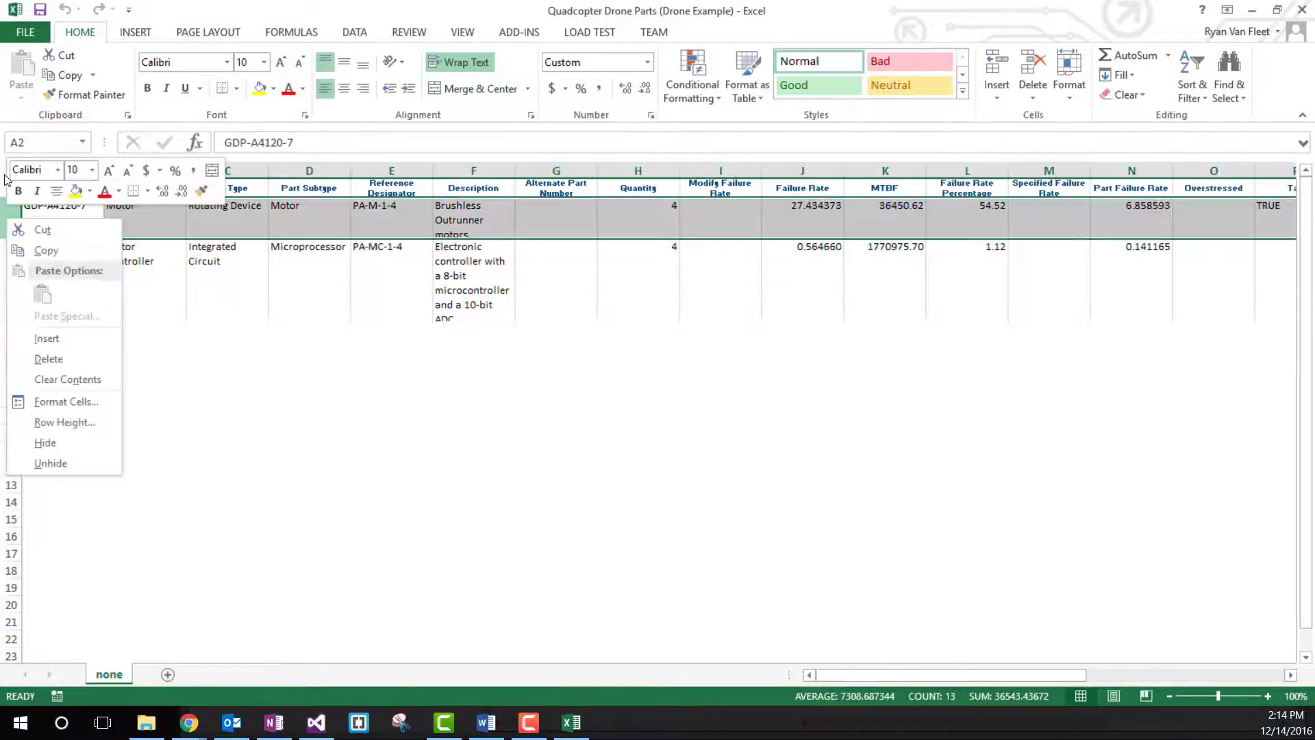
left_click(83, 360)
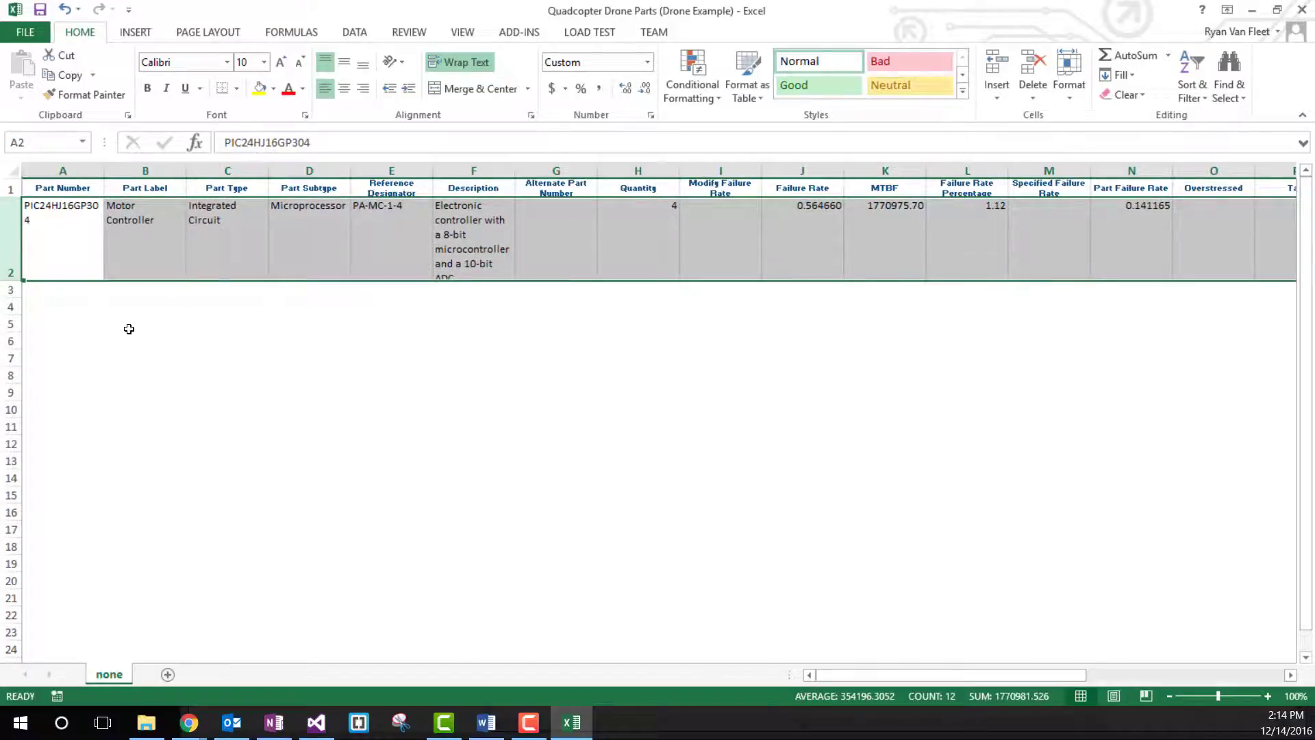
Change the microcontroller's reference designator in E2 to PA-MC-1-5
left_click(372, 231)
left_click(353, 144)
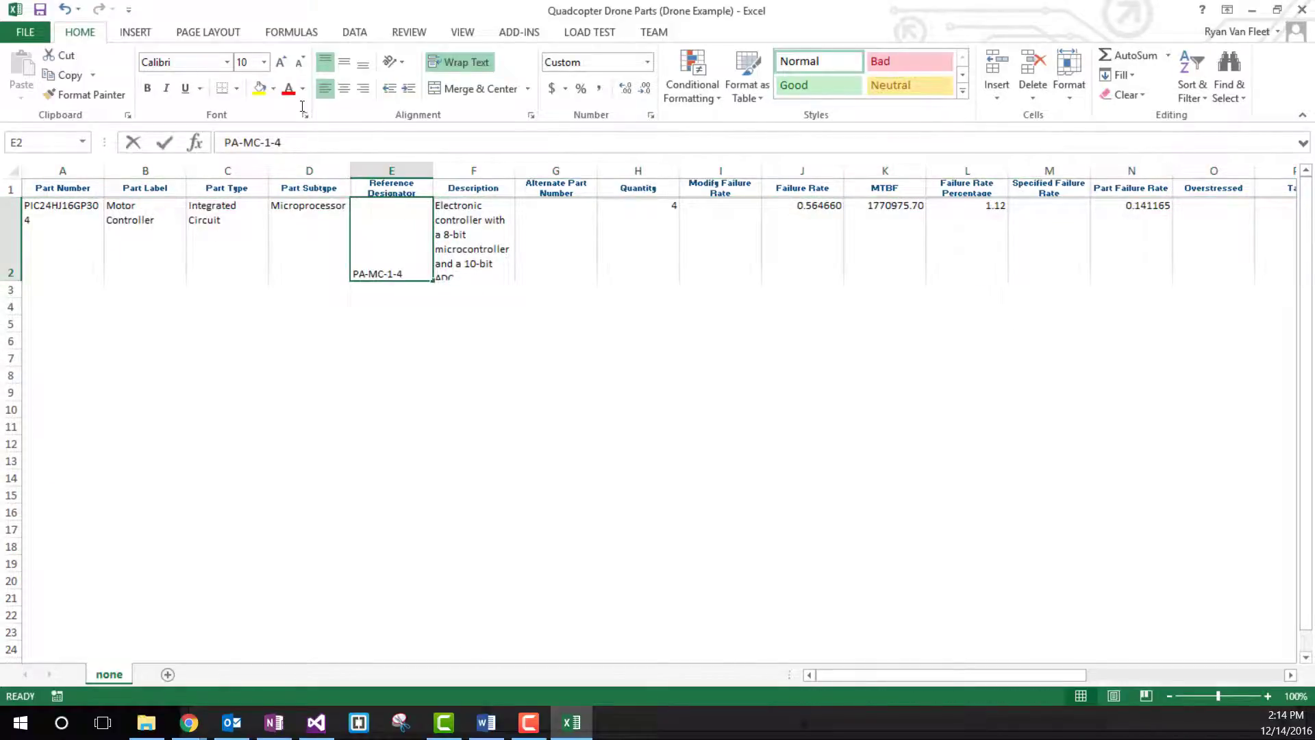
key("BackSpace")
type("5")
key("Return")
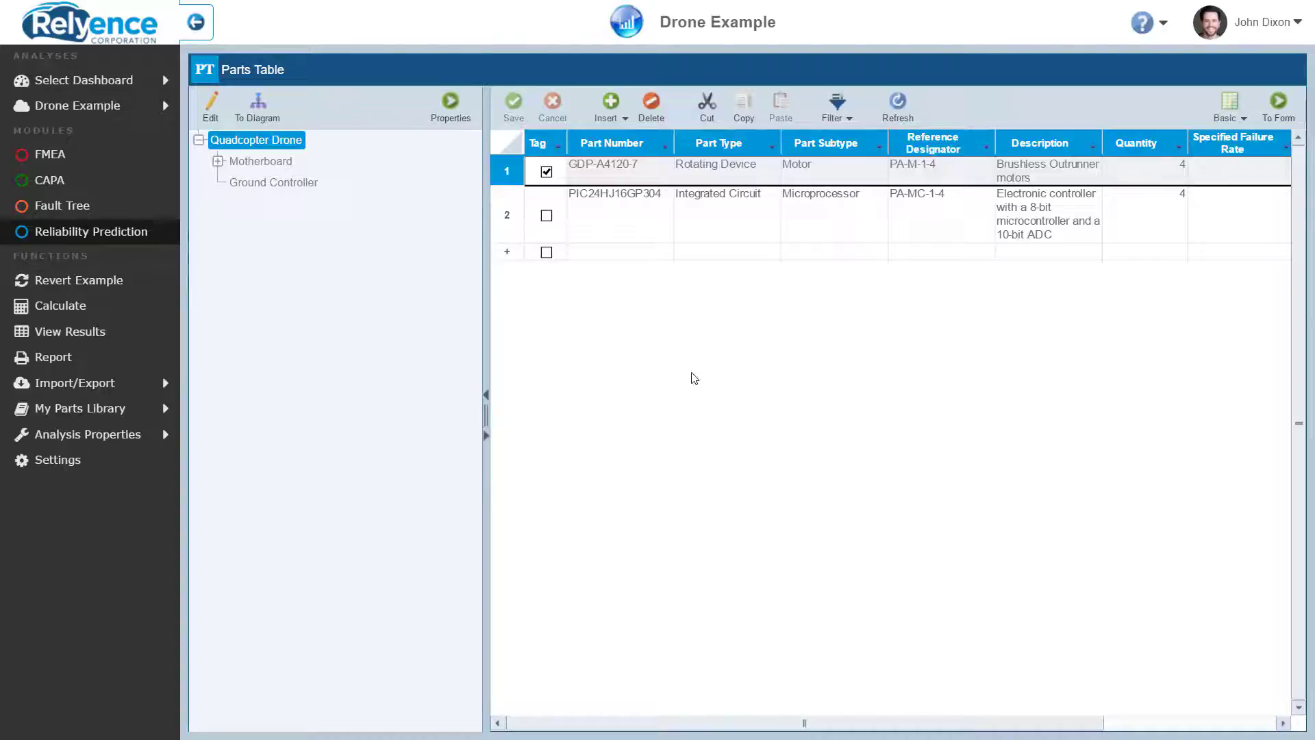
mouse_move(75, 383)
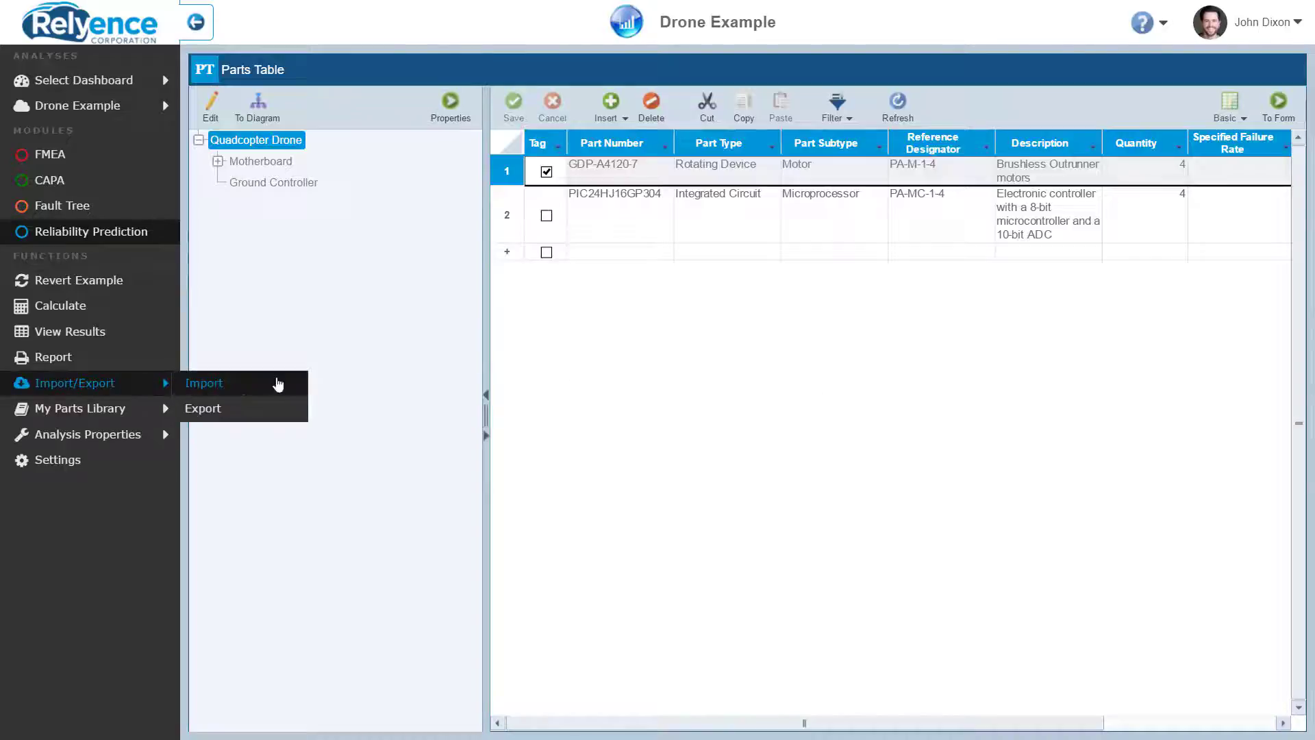
Import the edited Quadcopter Drone Parts file into the Relyence parts table
left_click(290, 384)
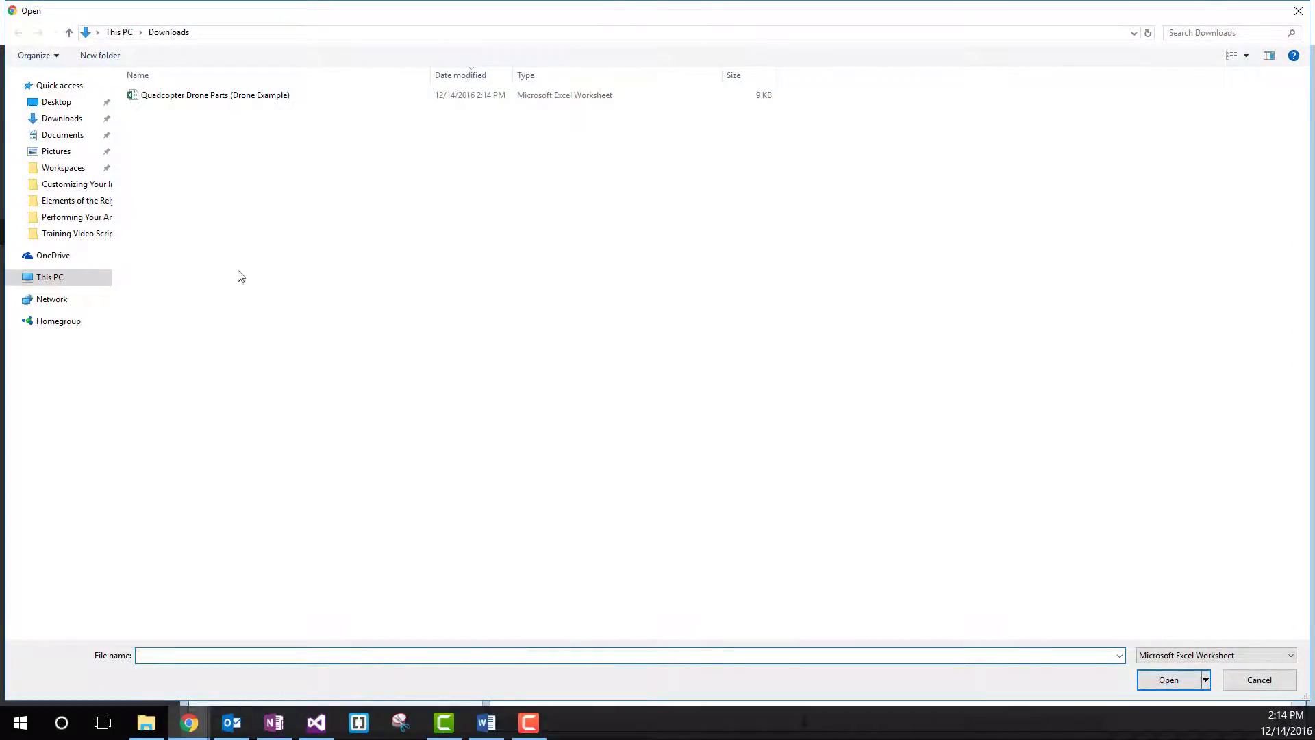
left_click(317, 100)
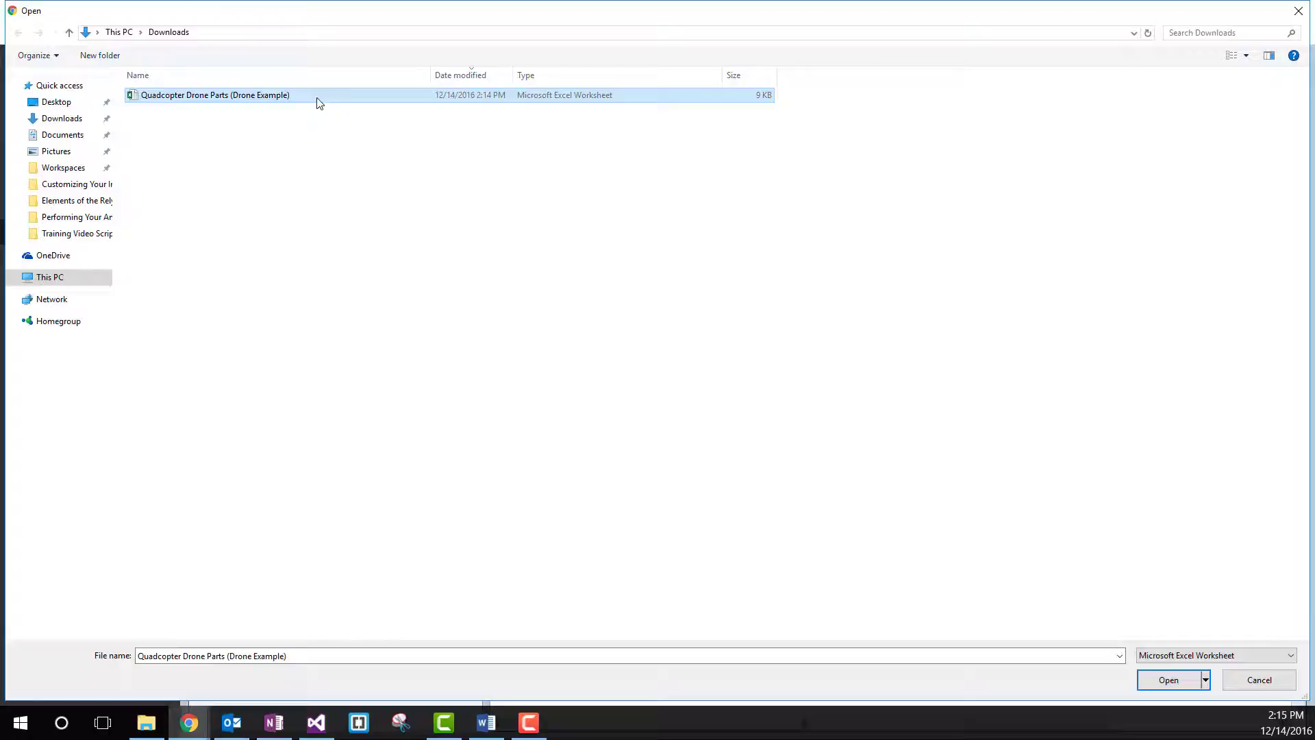
left_click(1169, 679)
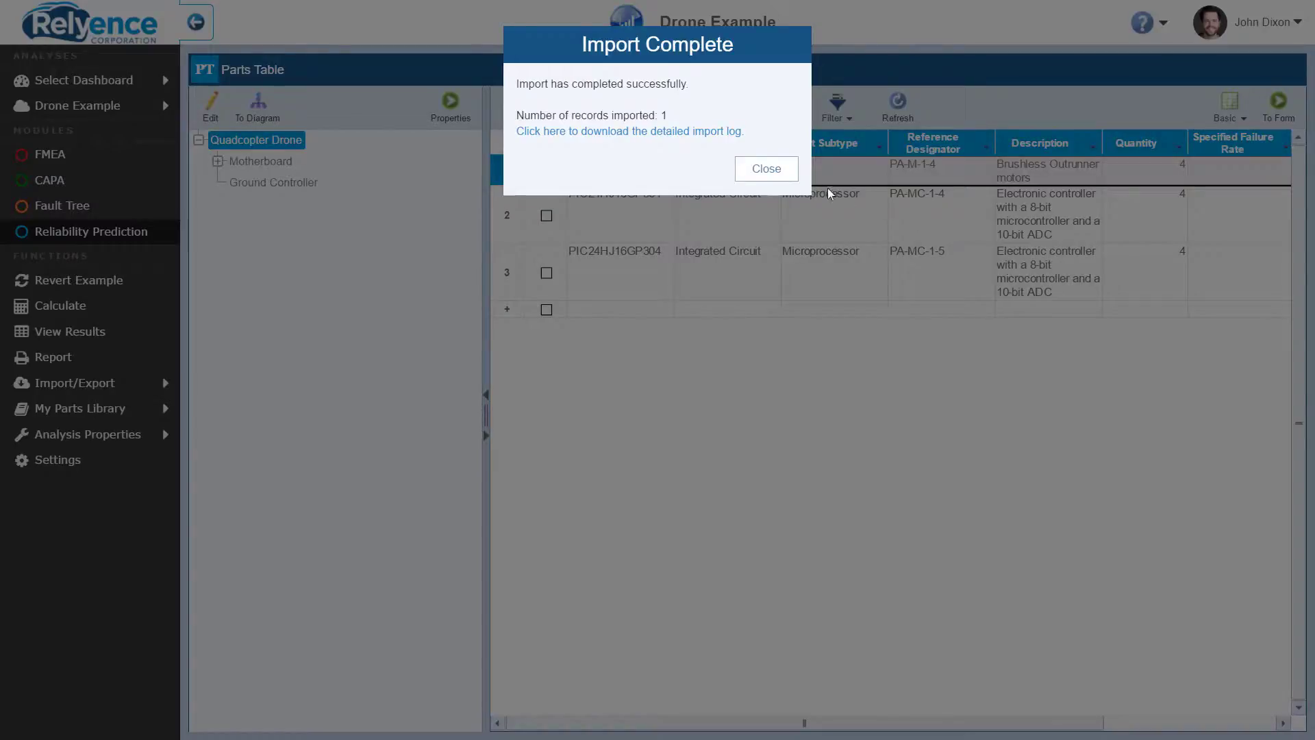
Close the Import Complete dialog and select the new PA-MC-1-5 designator in row 3
left_click(767, 169)
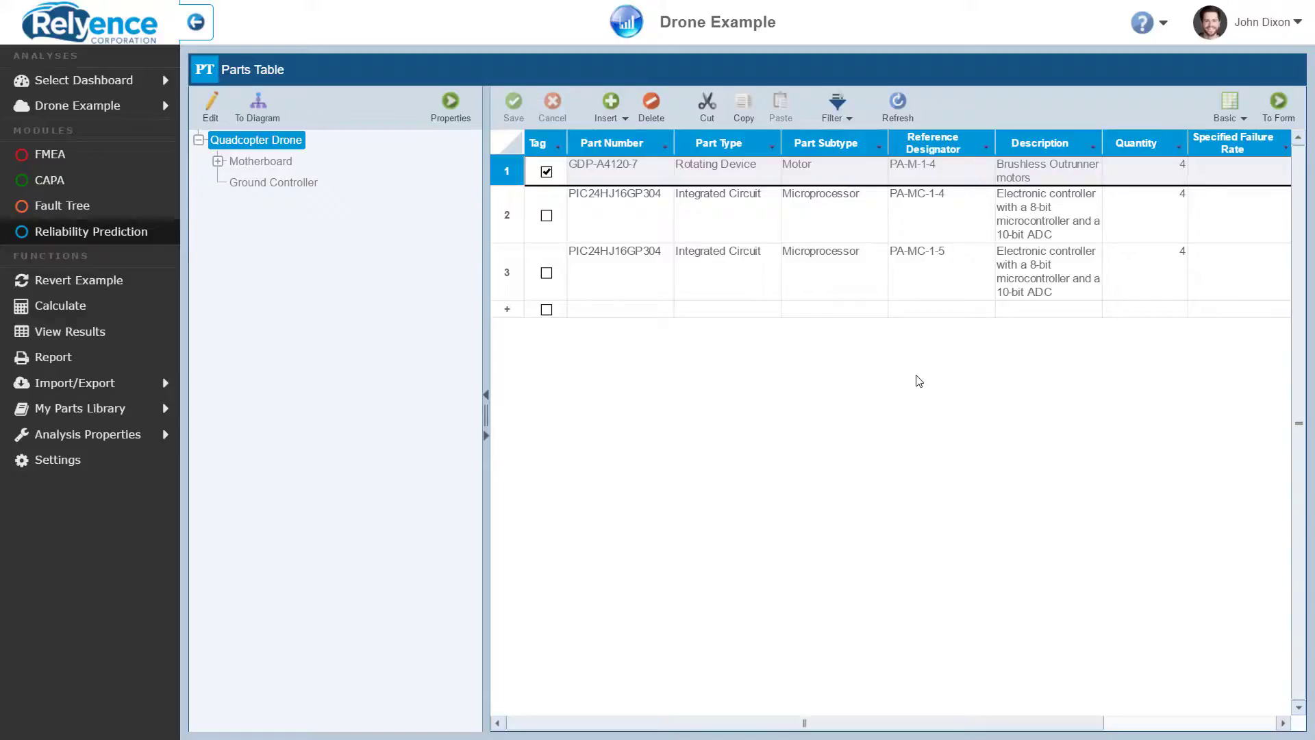
left_click(950, 289)
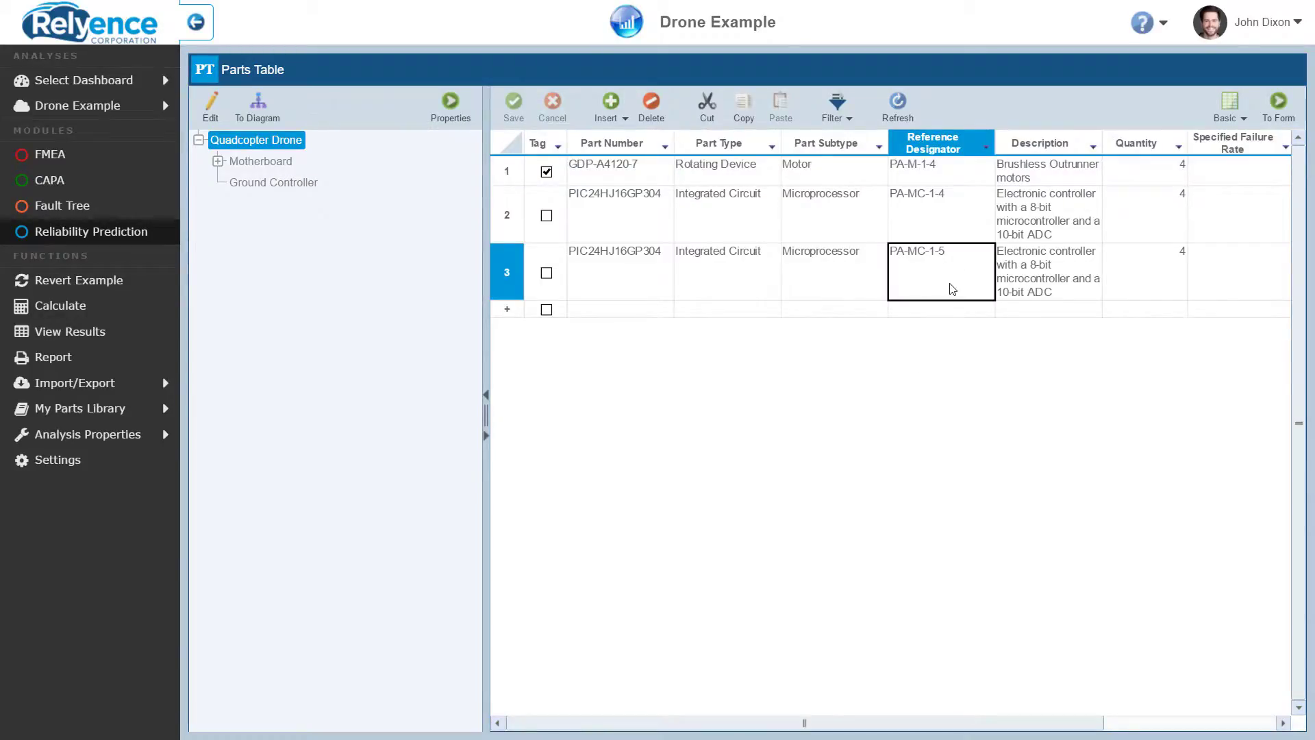